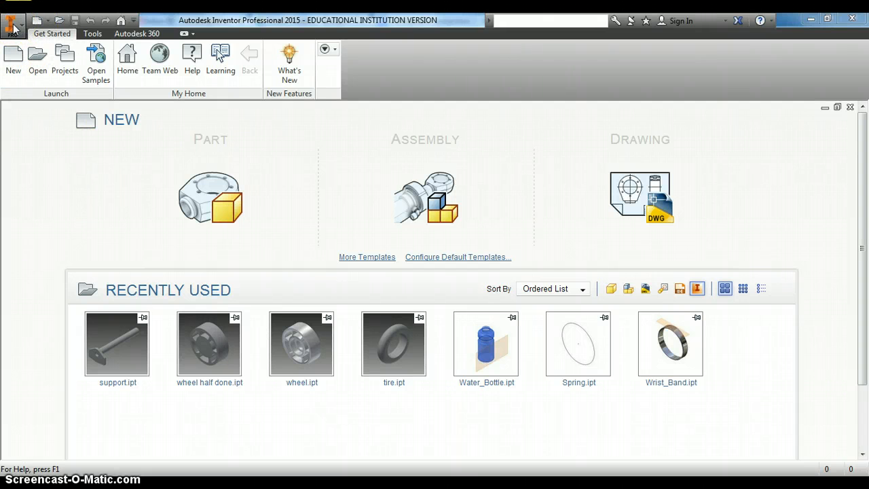
# Create a new part from the metric Standard (mm).ipt template, continuing past the unavailable project location warning
pyautogui.click(12, 26)
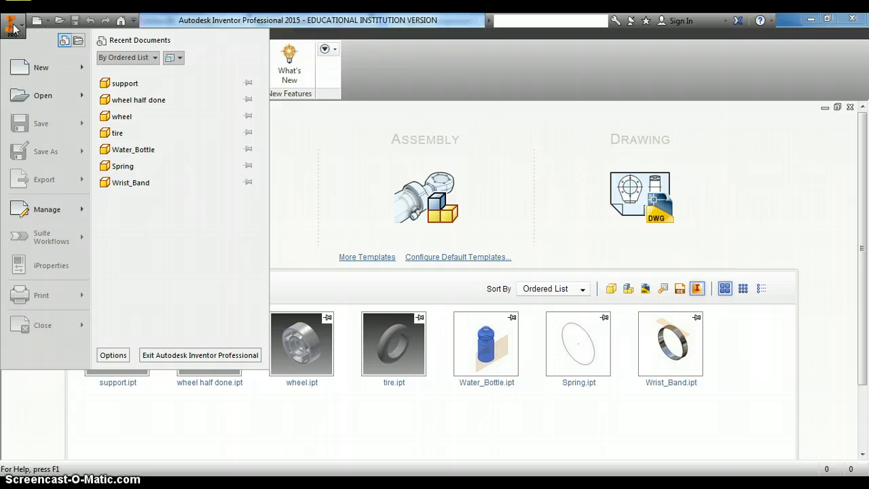
pyautogui.click(41, 72)
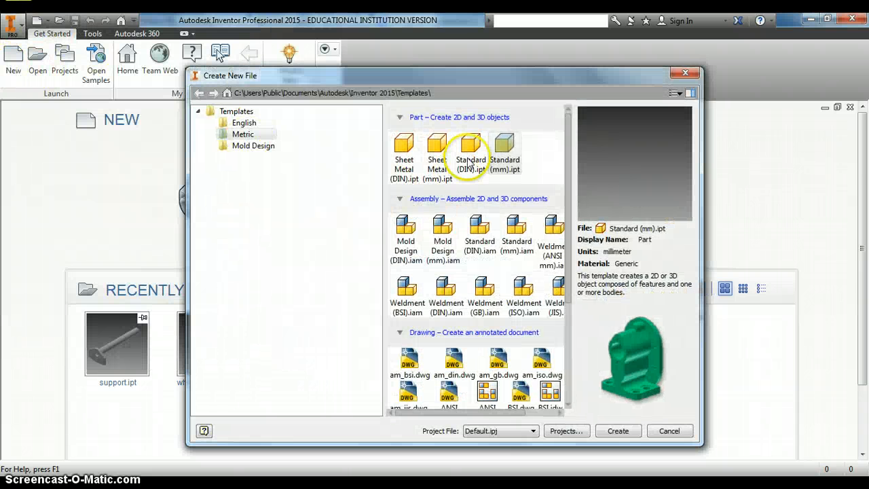
pyautogui.click(504, 144)
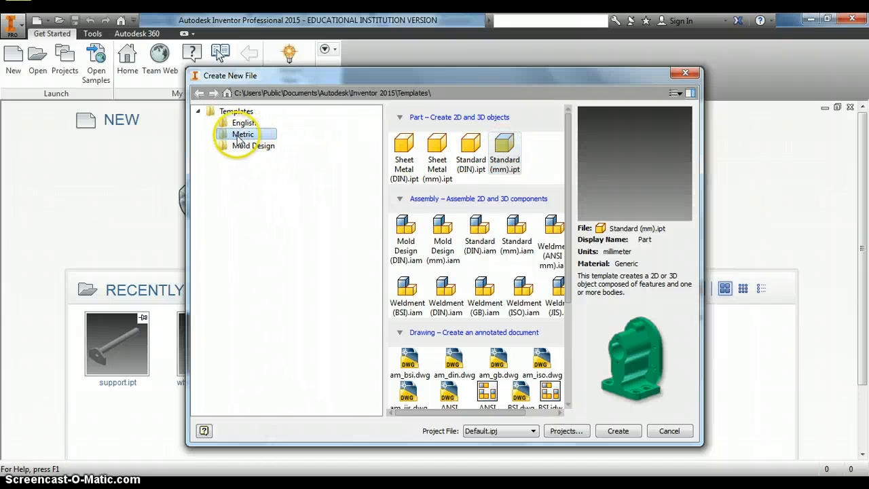
pyautogui.click(617, 432)
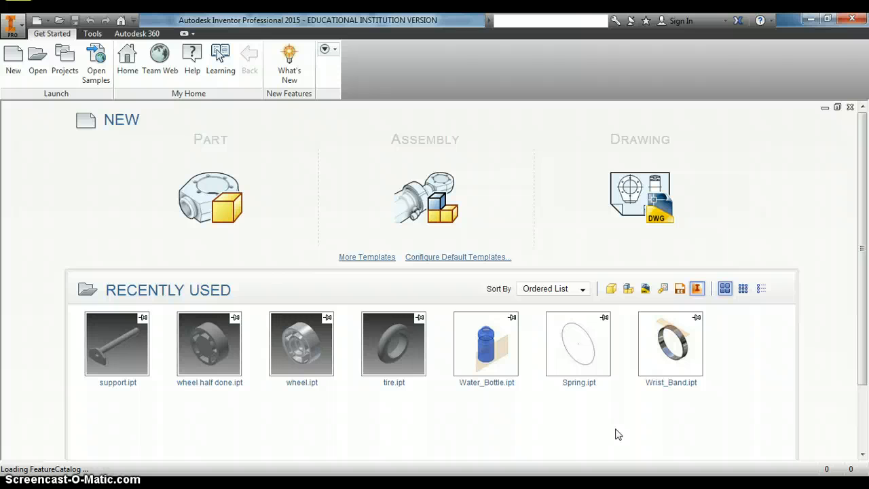
pyautogui.click(613, 428)
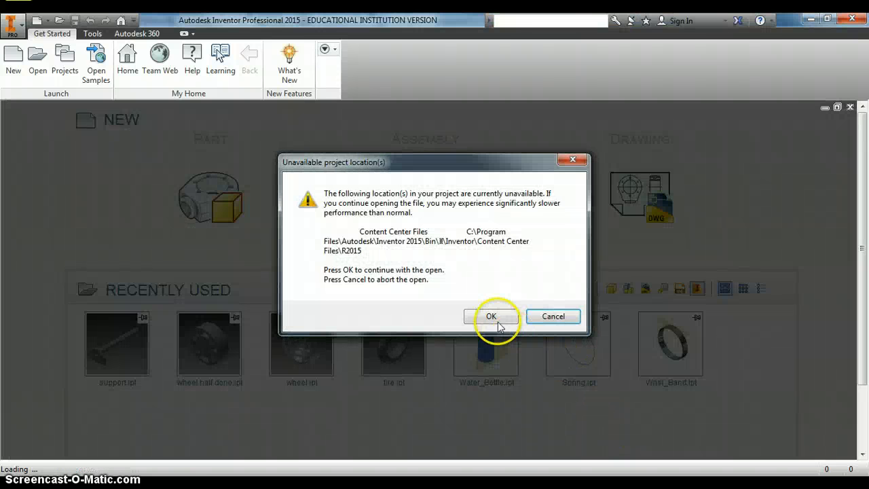
pyautogui.click(495, 317)
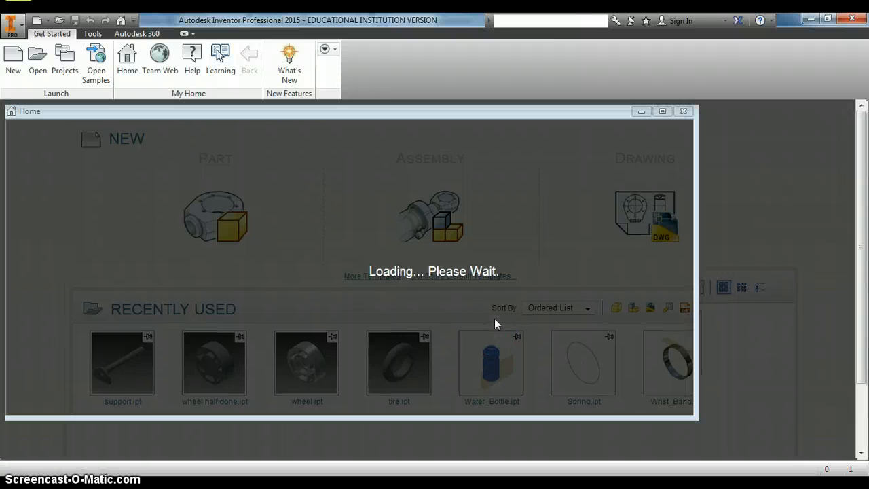
pyautogui.click(362, 258)
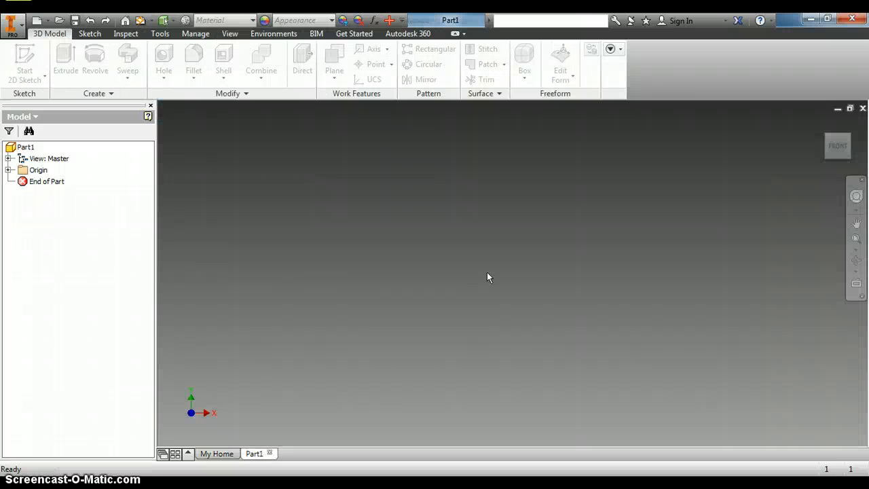
pyautogui.click(508, 263)
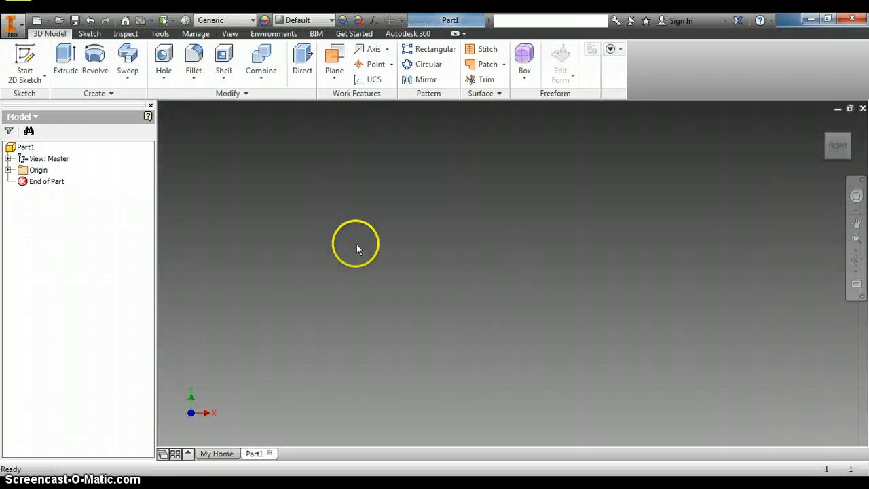
# Sketch a 28 mm diameter circle centred on the origin on the XZ plane and finish the sketch
pyautogui.click(29, 55)
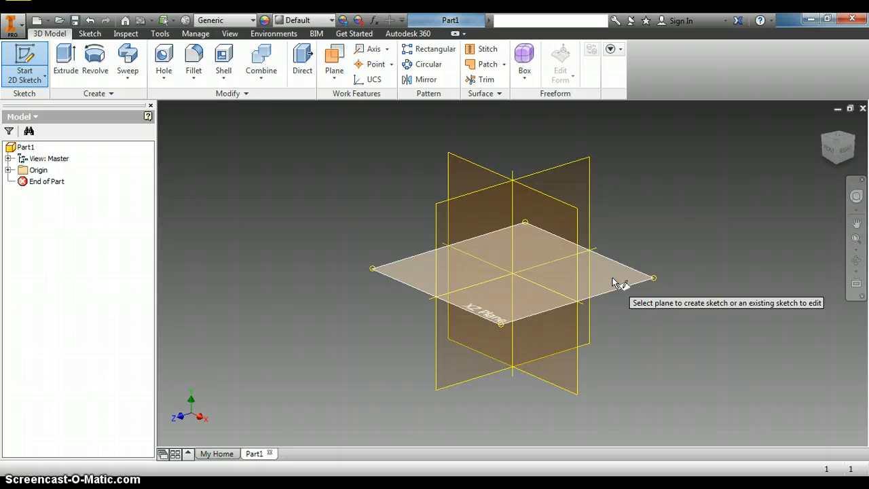
pyautogui.click(613, 281)
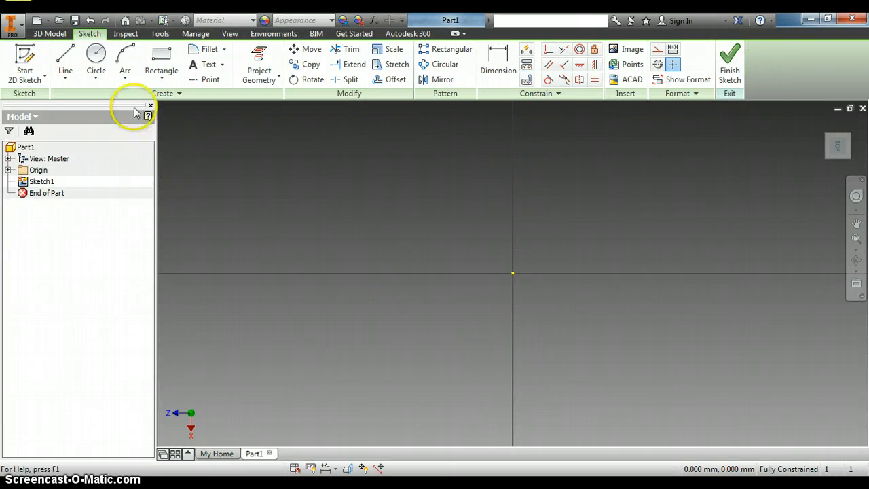
pyautogui.click(101, 72)
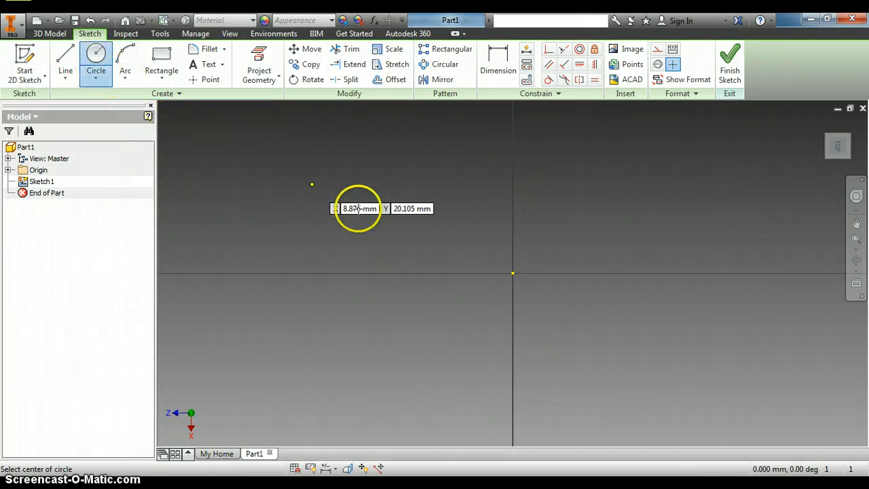
pyautogui.click(513, 274)
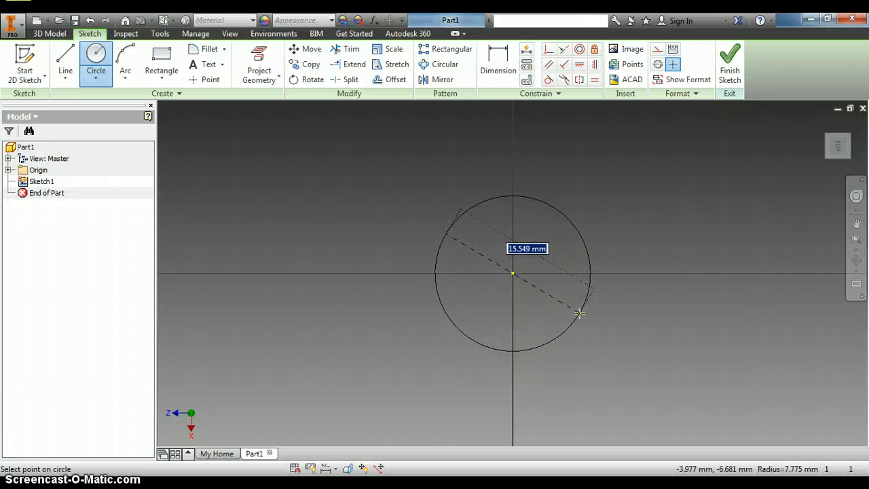
pyautogui.write('28')
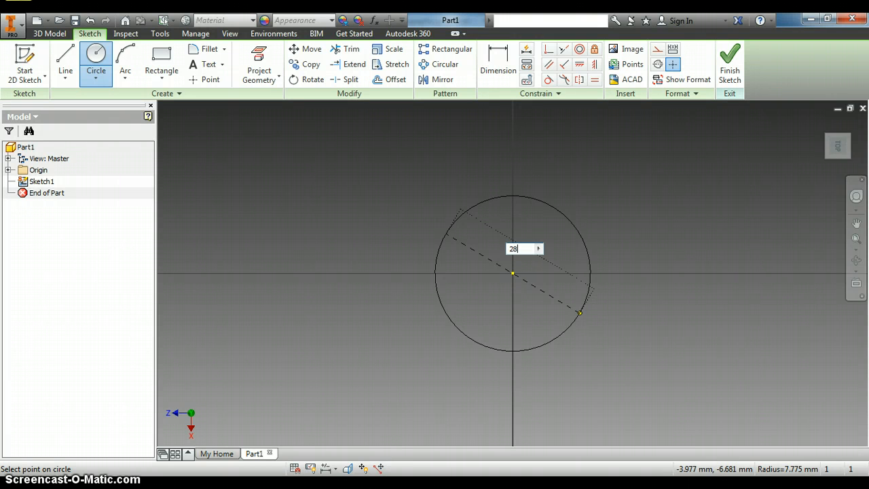
pyautogui.press('Return')
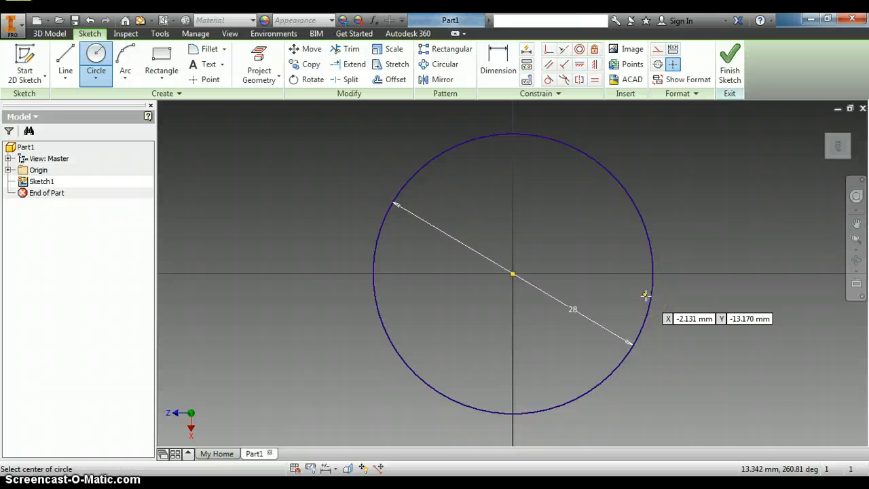
pyautogui.click(731, 74)
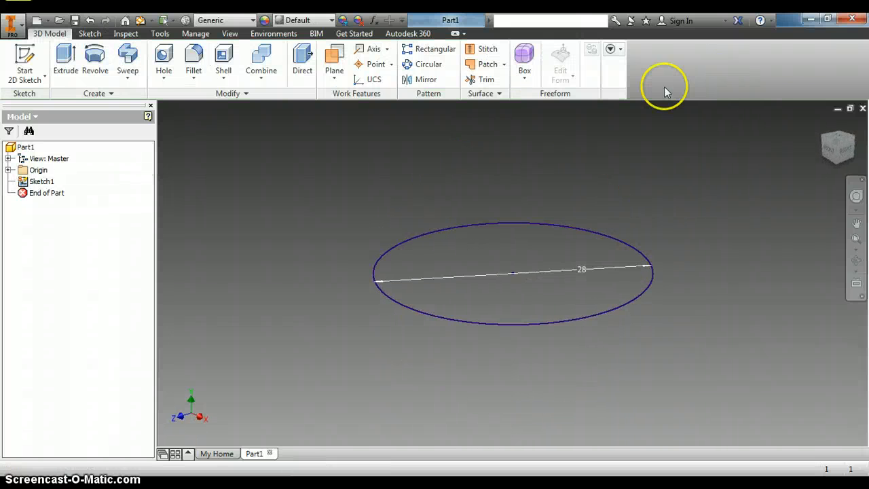
# Extrude the circle 165 mm into a solid cylinder
pyautogui.click(65, 60)
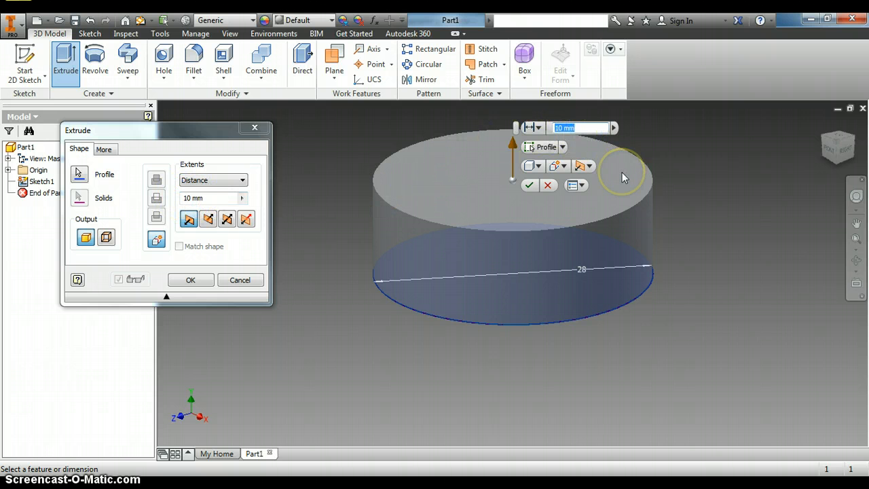
pyautogui.write('165')
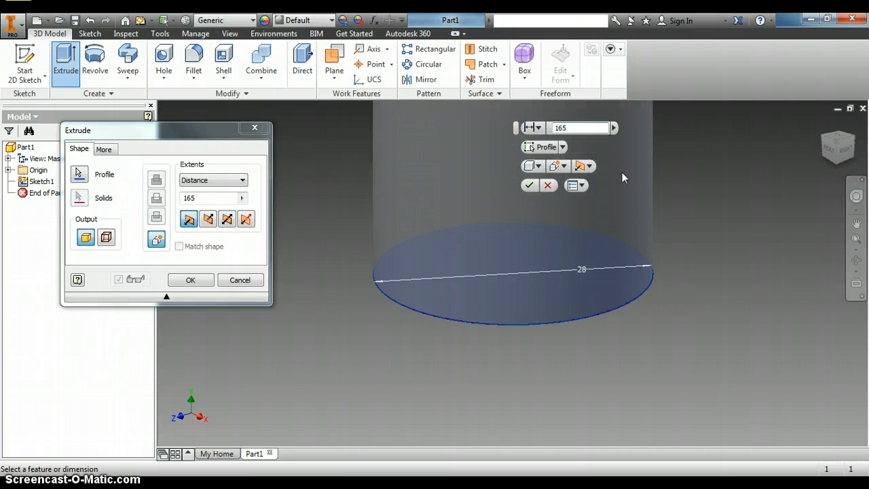
pyautogui.click(527, 186)
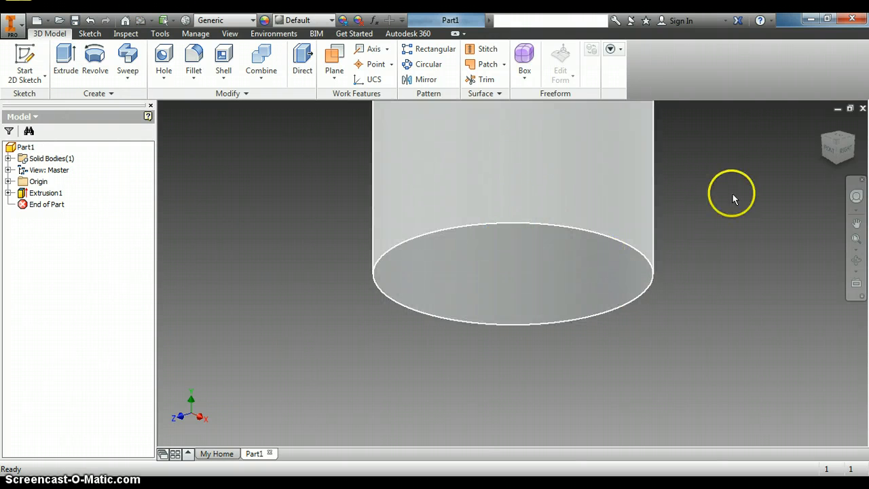
# Inspect the extruded cylinder from the side and from several angles around its bottom end, finishing at the home view
pyautogui.click(846, 151)
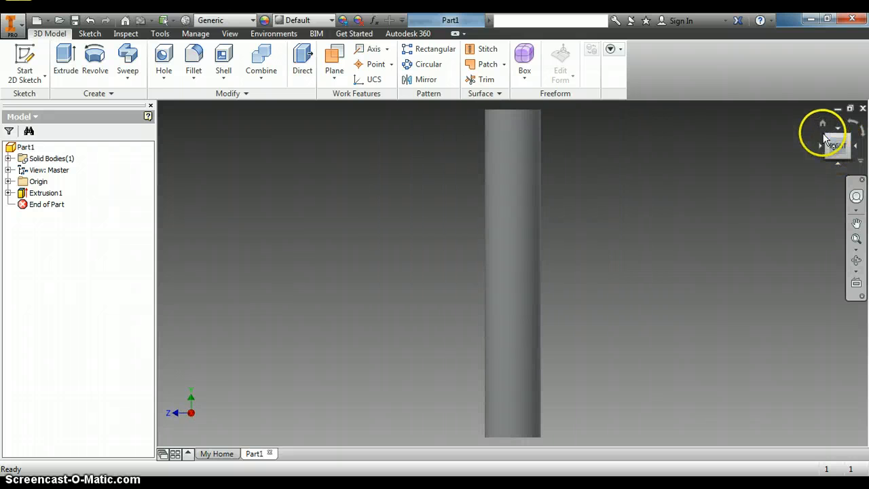
pyautogui.click(824, 138)
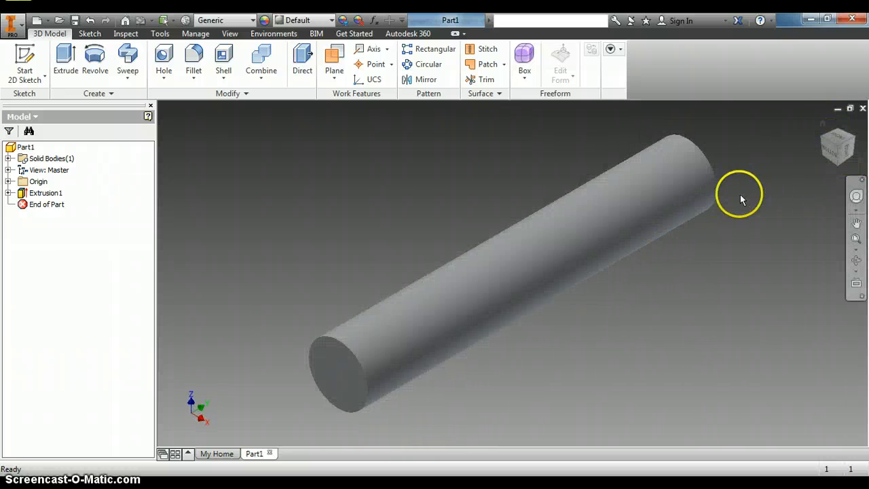
pyautogui.moveTo(739, 195); pyautogui.dragTo(698, 199, button='middle')
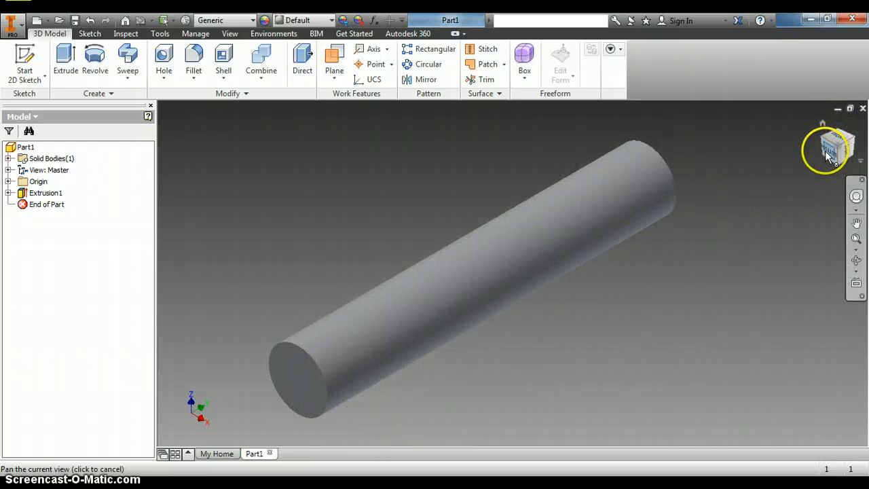
pyautogui.moveTo(840, 158); pyautogui.dragTo(793, 139)
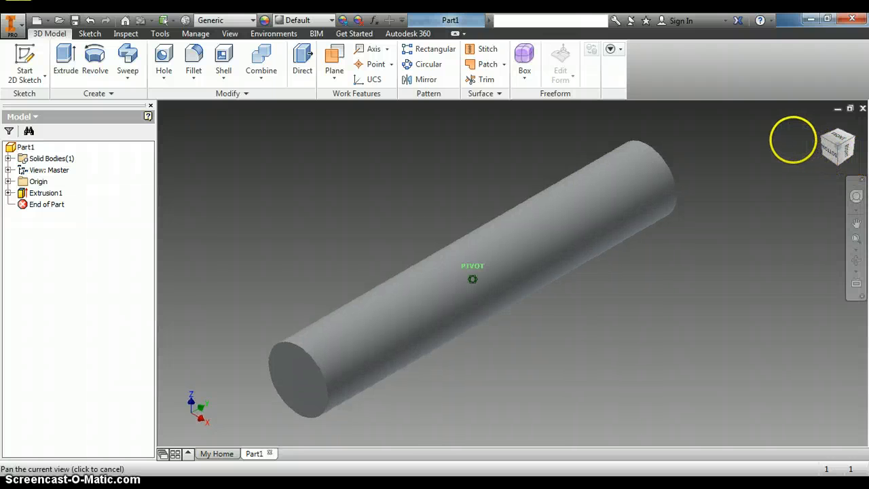
pyautogui.moveTo(203, 142); pyautogui.dragTo(208, 128)
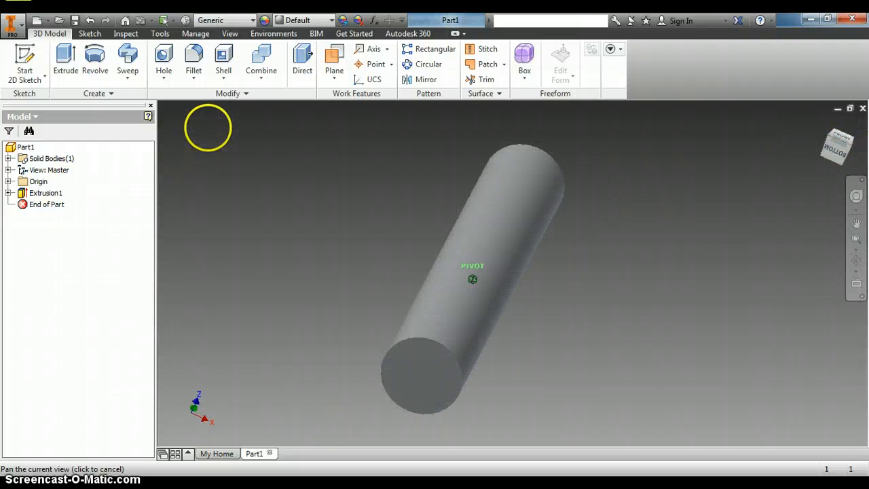
pyautogui.moveTo(838, 156)
pyautogui.mouseDown()
pyautogui.moveTo(859, 164)
pyautogui.moveTo(792, 152)
pyautogui.moveTo(633, 196)
pyautogui.mouseUp()
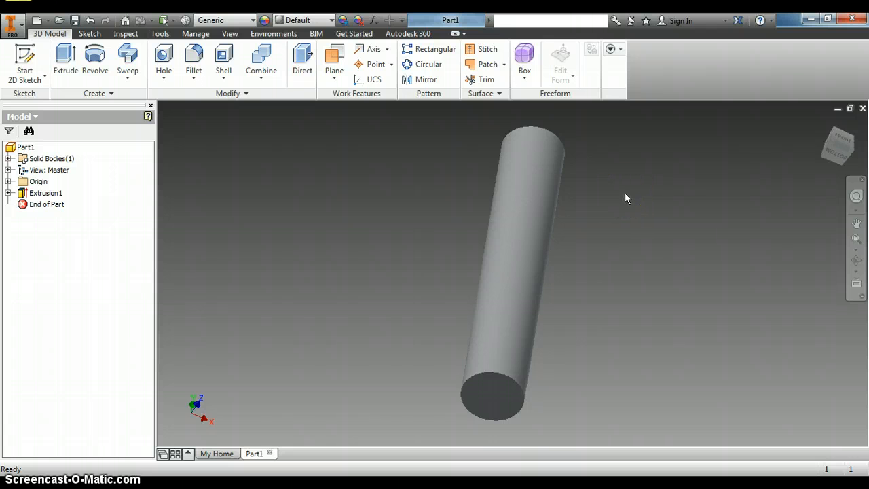
pyautogui.press('F4')
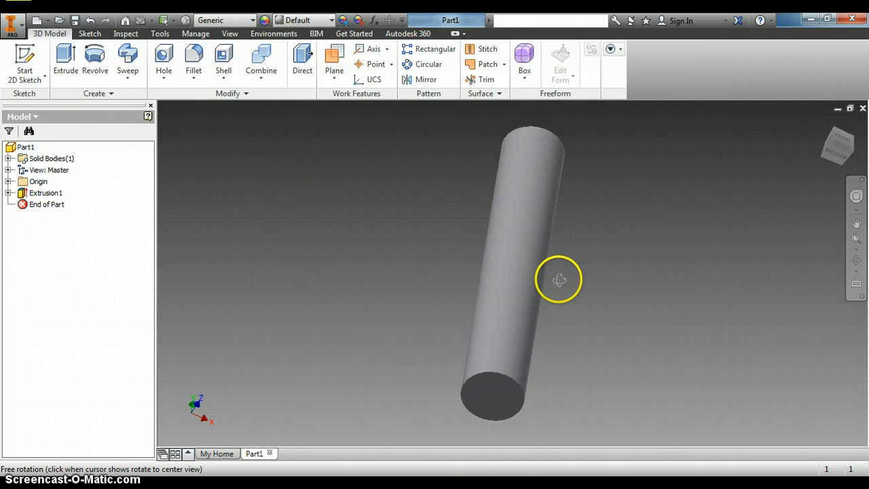
pyautogui.press('Escape')
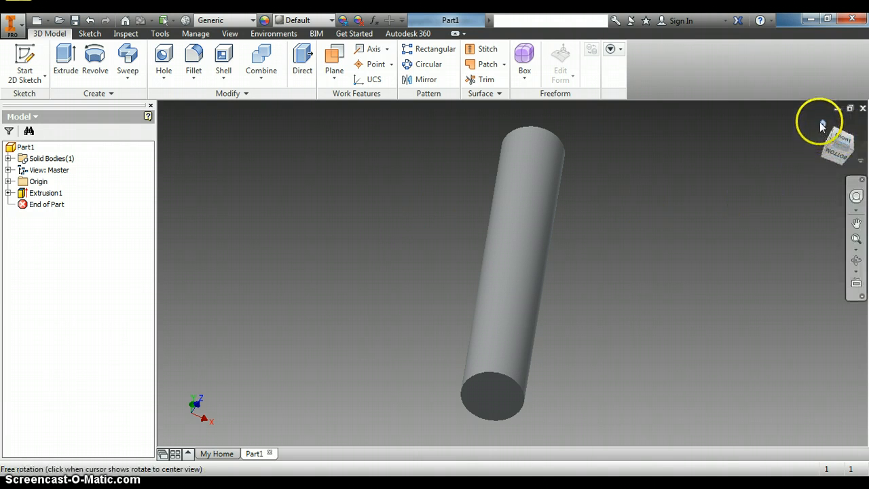
pyautogui.click(821, 125)
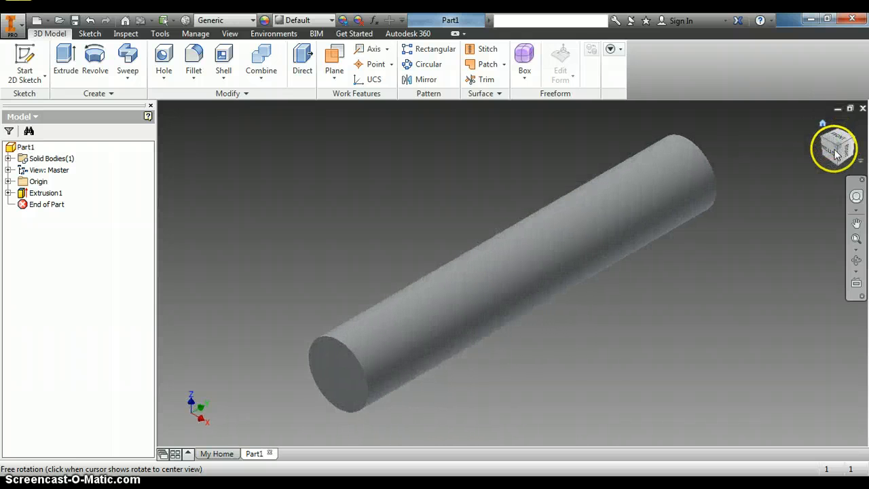
# Chamfer the circular edge at the cylinder's top end with a distance of 2 mm
pyautogui.moveTo(822, 152); pyautogui.dragTo(768, 195)
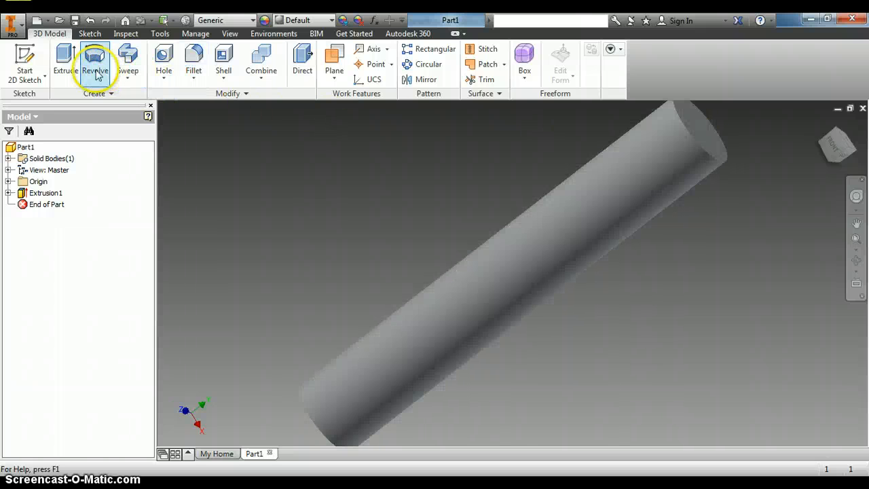
pyautogui.click(197, 78)
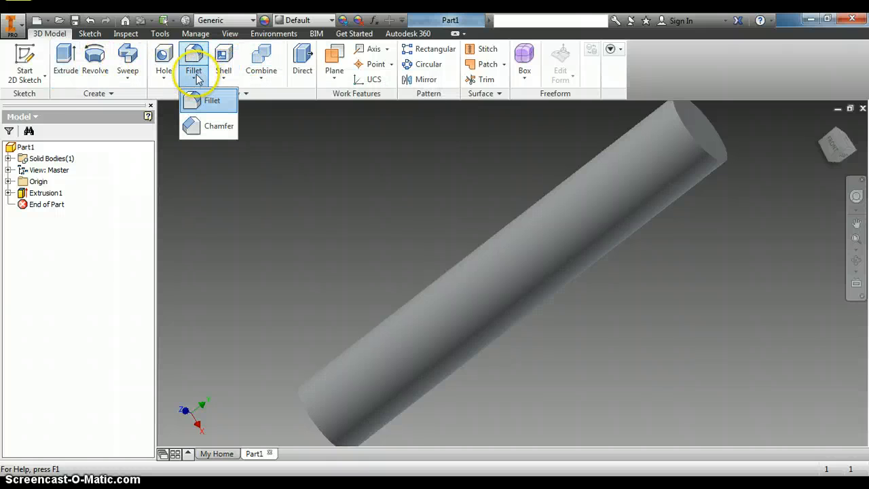
pyautogui.click(218, 127)
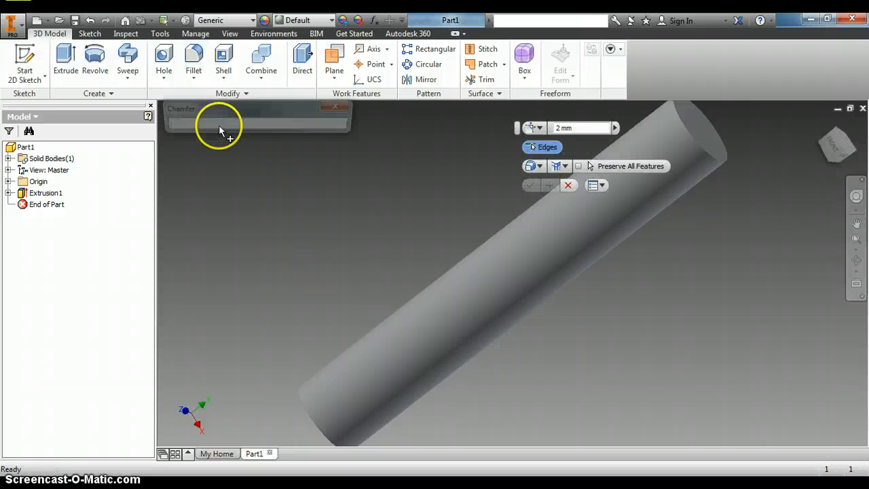
pyautogui.click(287, 126)
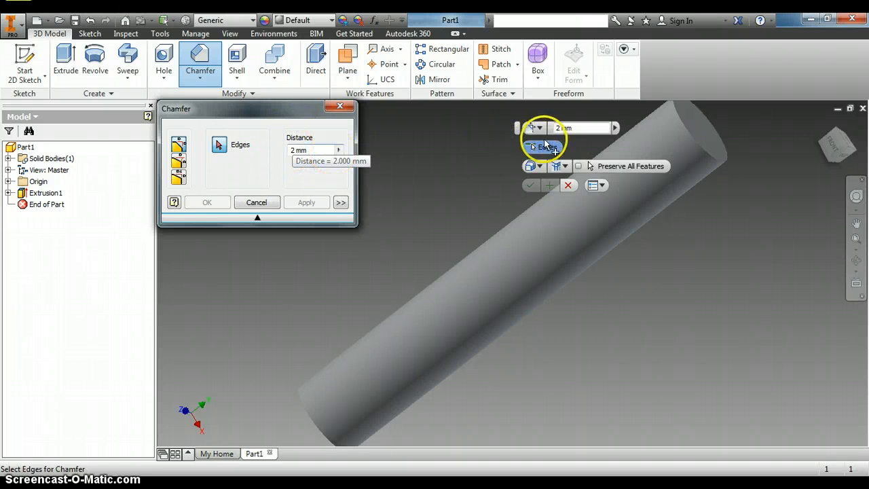
pyautogui.click(699, 146)
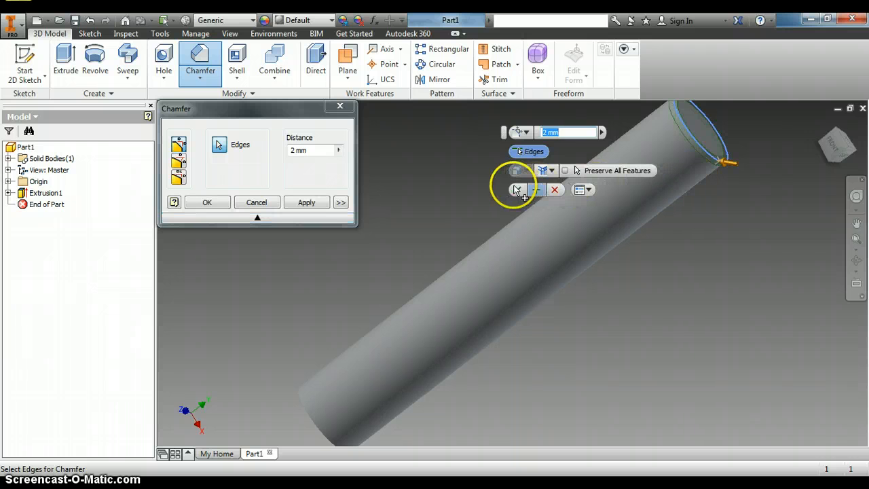
pyautogui.click(516, 191)
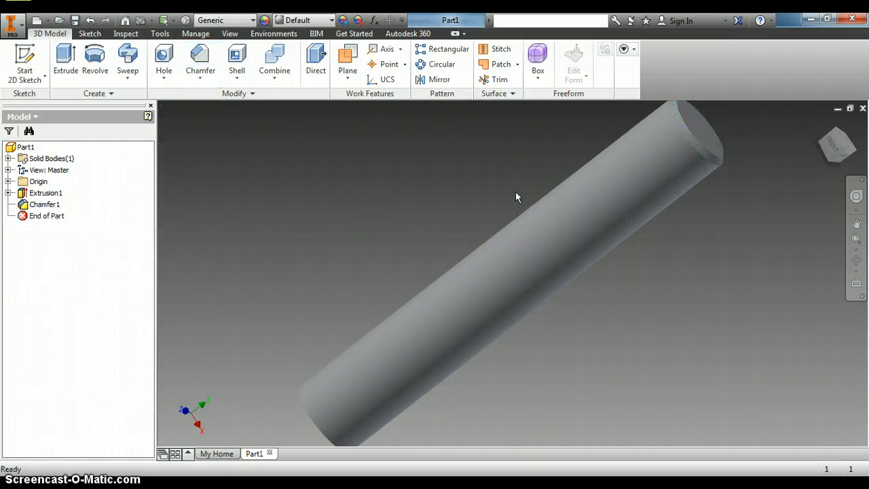
pyautogui.click(657, 203)
pyautogui.click(723, 168)
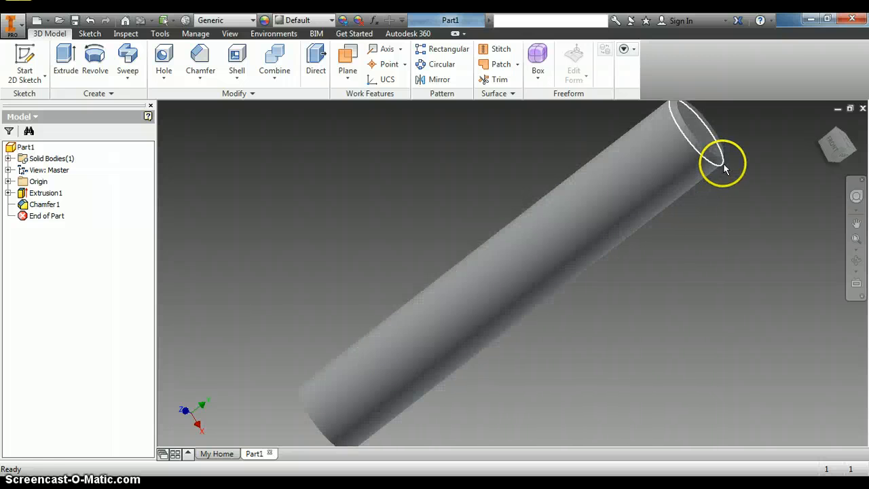
pyautogui.moveTo(834, 140); pyautogui.dragTo(831, 147)
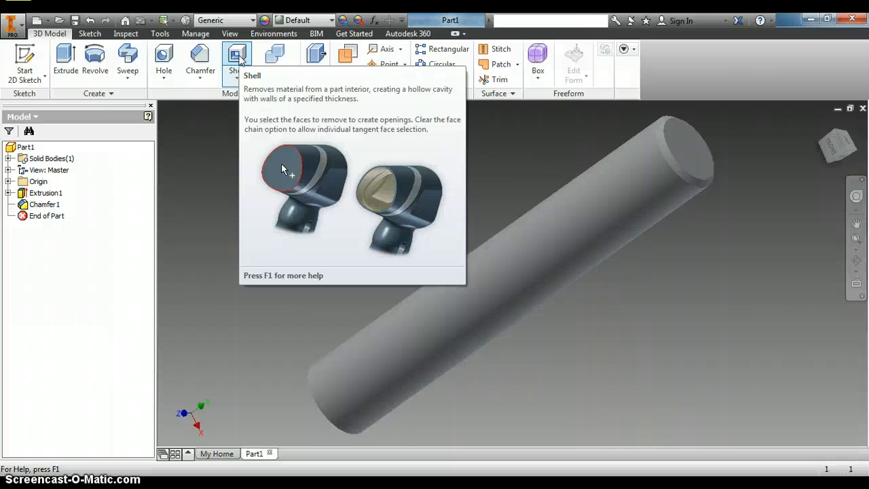
# Shell the cylinder with a 3 mm wall thickness, removing the flat face at the chamfered end
pyautogui.click(237, 60)
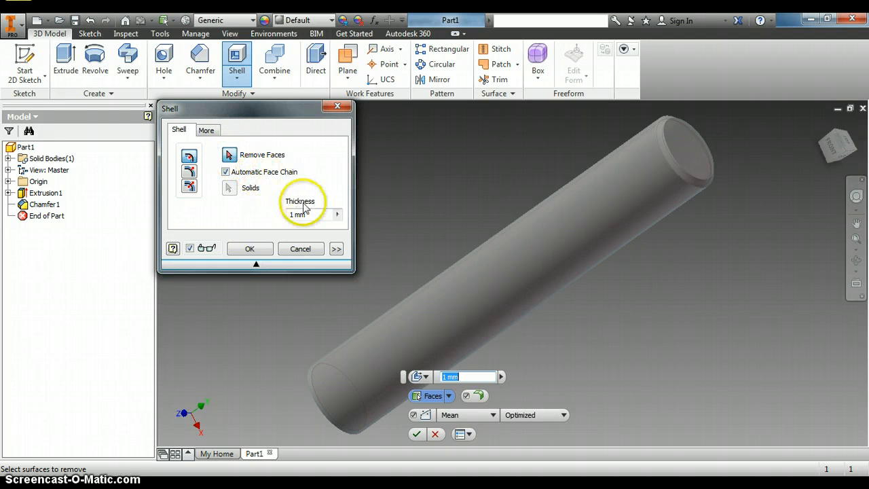
pyautogui.doubleClick(292, 215)
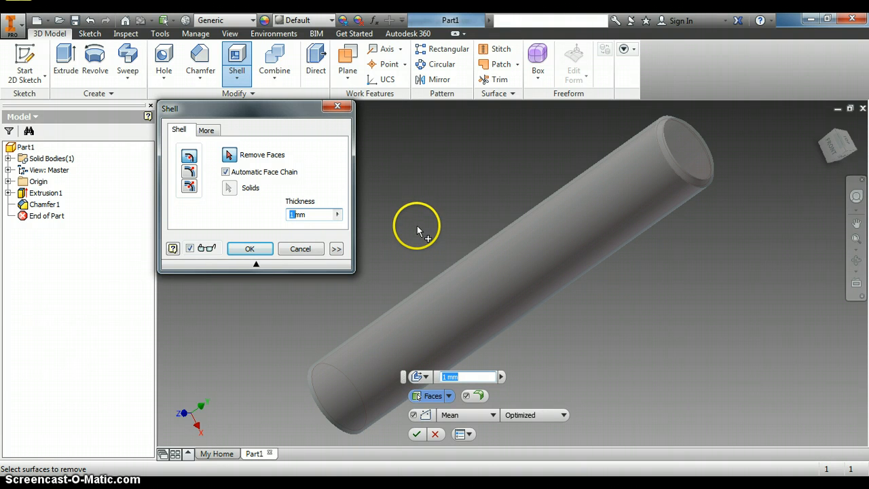
pyautogui.write('3')
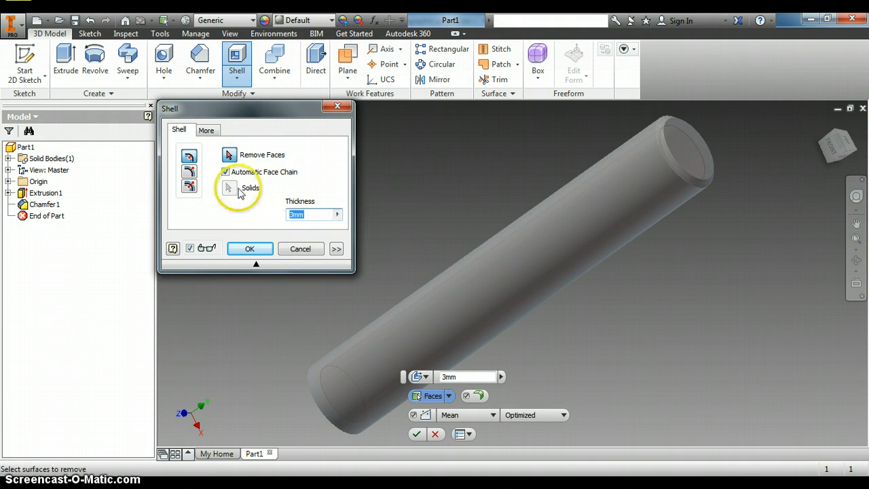
pyautogui.click(233, 156)
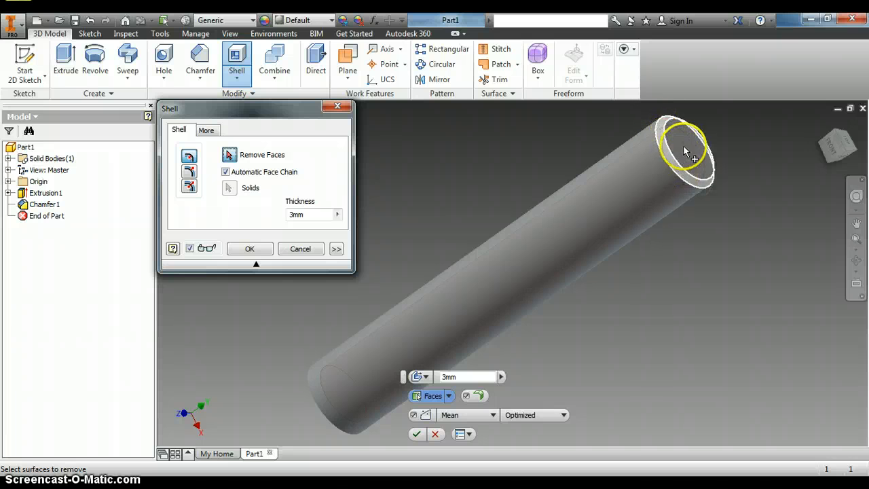
pyautogui.click(689, 152)
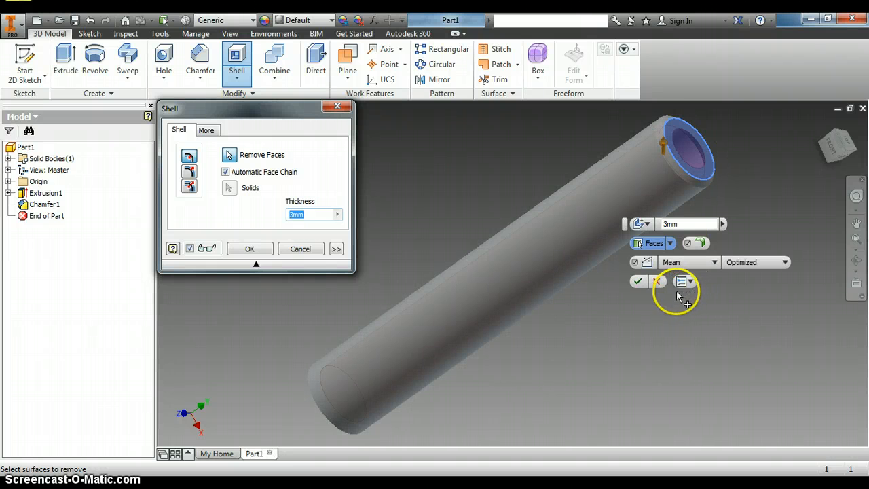
pyautogui.click(638, 284)
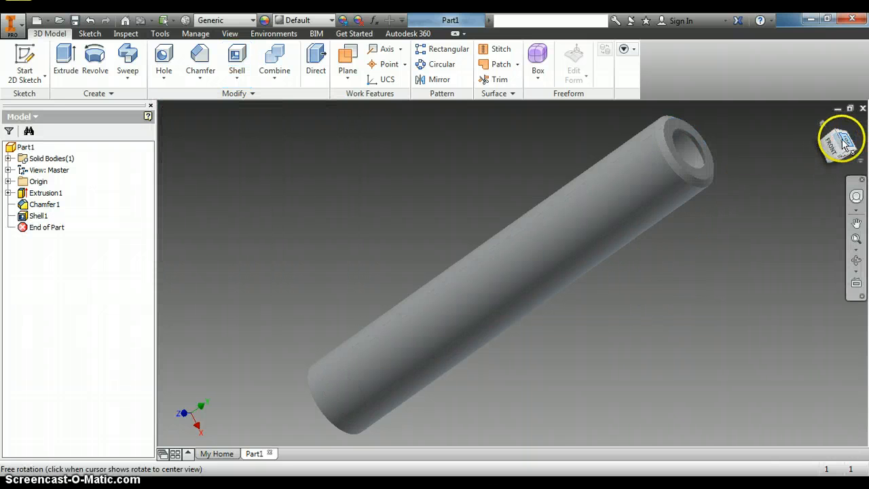
# Inspect the hollowed cylinder's open chamfered end, turning the model until the view looks into the bore
pyautogui.moveTo(840, 142); pyautogui.dragTo(822, 157)
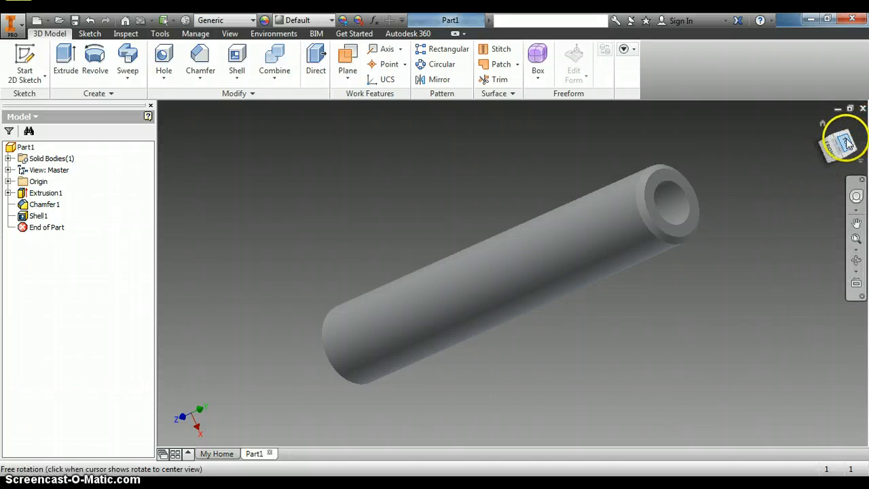
pyautogui.moveTo(839, 145)
pyautogui.mouseDown()
pyautogui.moveTo(809, 162)
pyautogui.moveTo(847, 140)
pyautogui.moveTo(817, 146)
pyautogui.moveTo(822, 157)
pyautogui.moveTo(863, 142)
pyautogui.mouseUp()
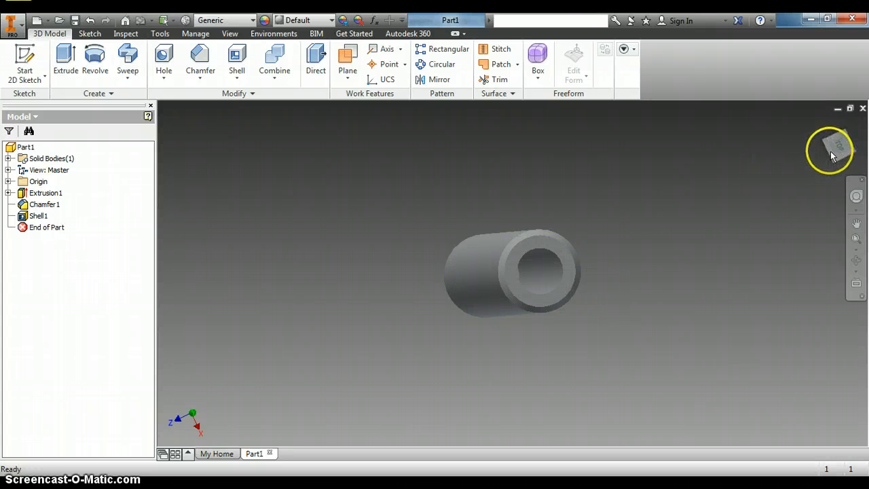
pyautogui.moveTo(830, 151); pyautogui.dragTo(829, 144)
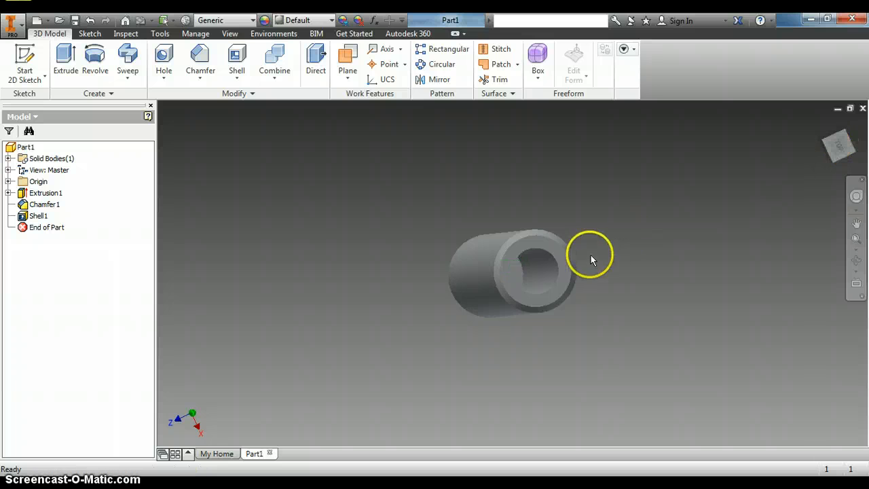